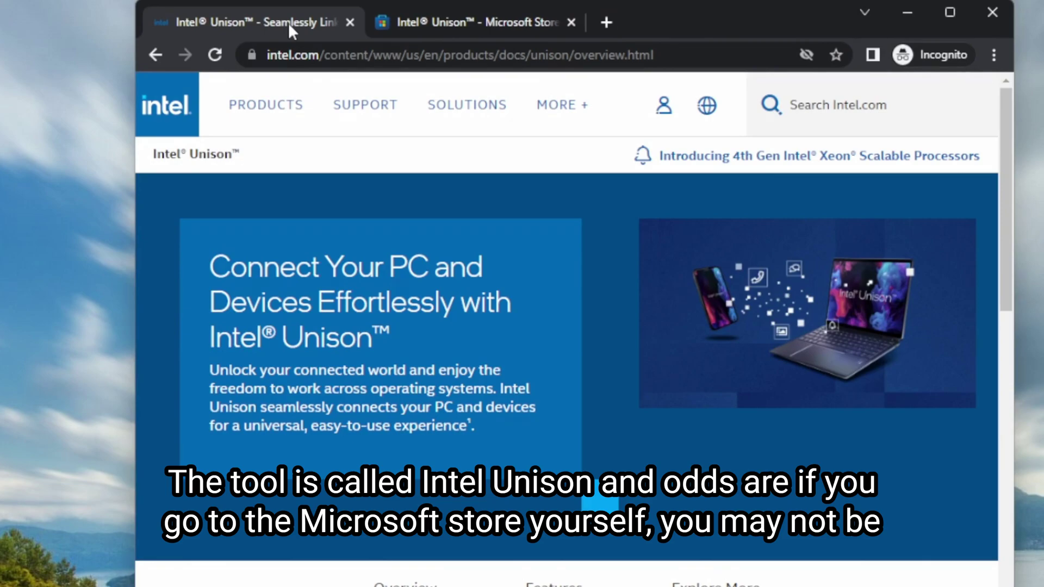
Search the Microsoft Store for 'intel unison' and scroll through the Intel app results
{"action": "left_click", "coordinate": [470, 22]}
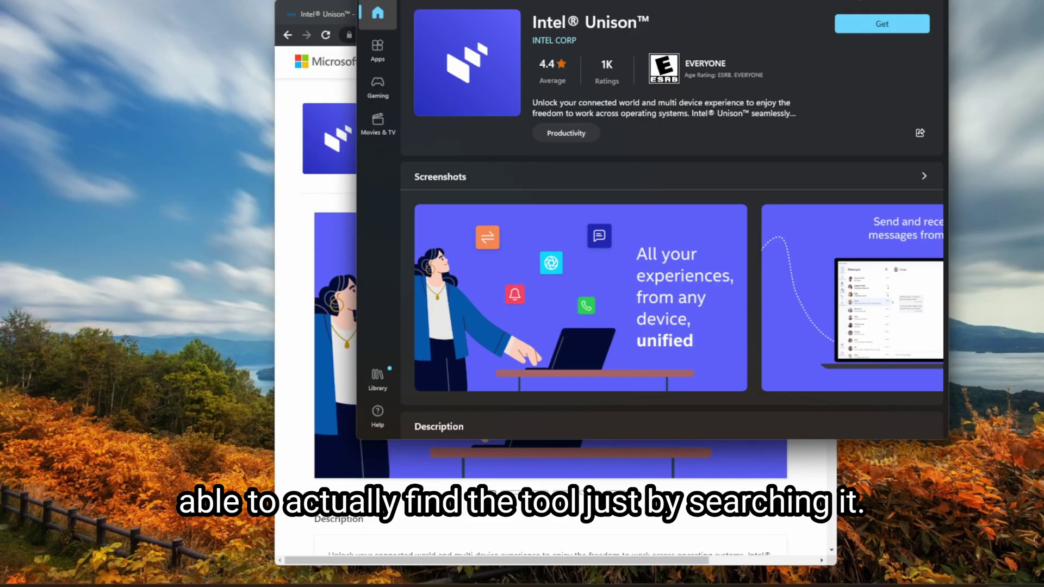
{"action": "left_click", "coordinate": [725, 1]}
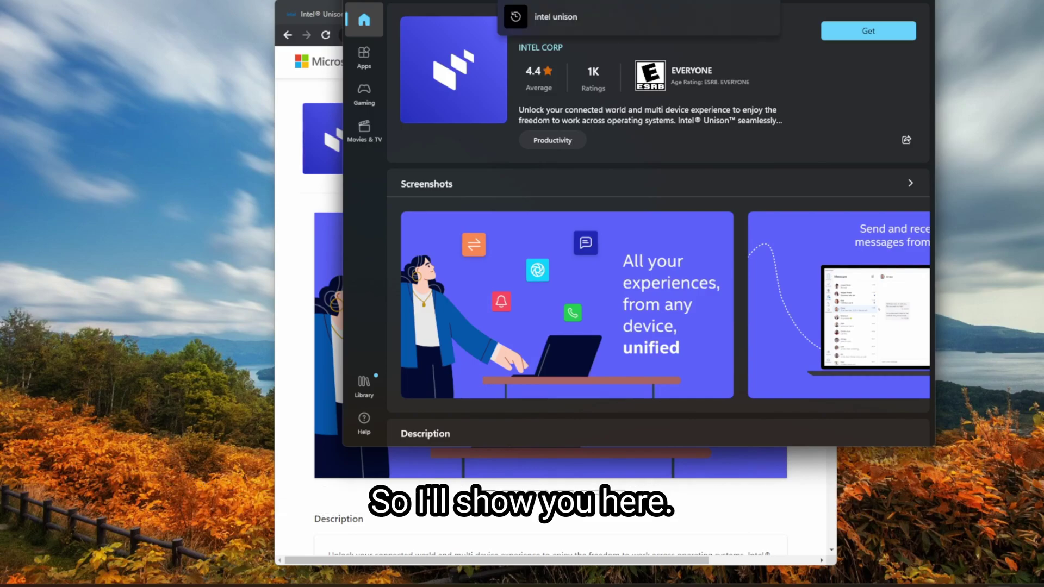
{"action": "left_click", "coordinate": [559, 26]}
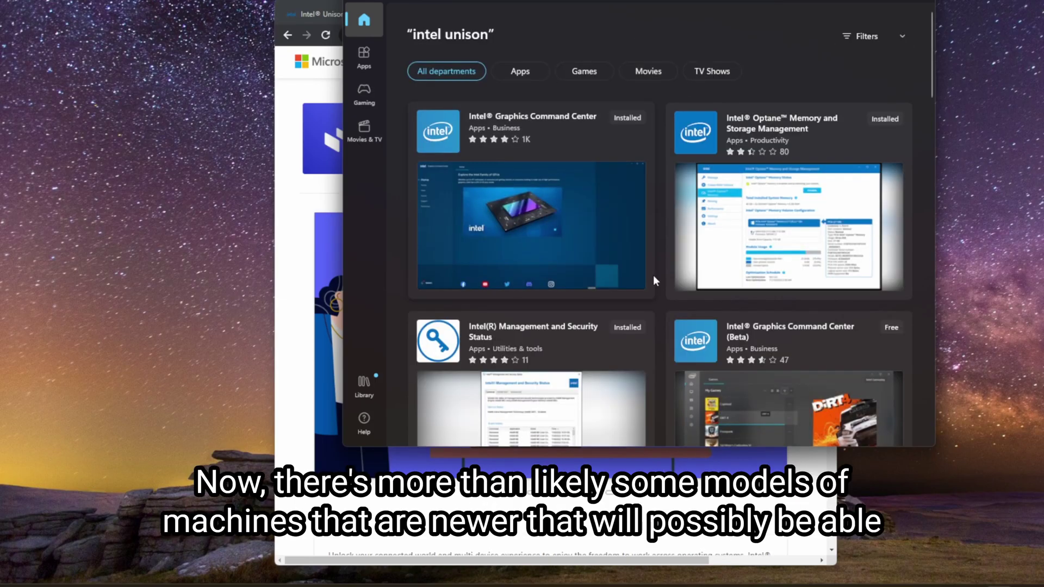
{"action": "scroll", "coordinate": [654, 275], "scroll_direction": "down", "scroll_amount": 8}
{"action": "scroll", "coordinate": [720, 258], "scroll_direction": "down", "scroll_amount": 5}
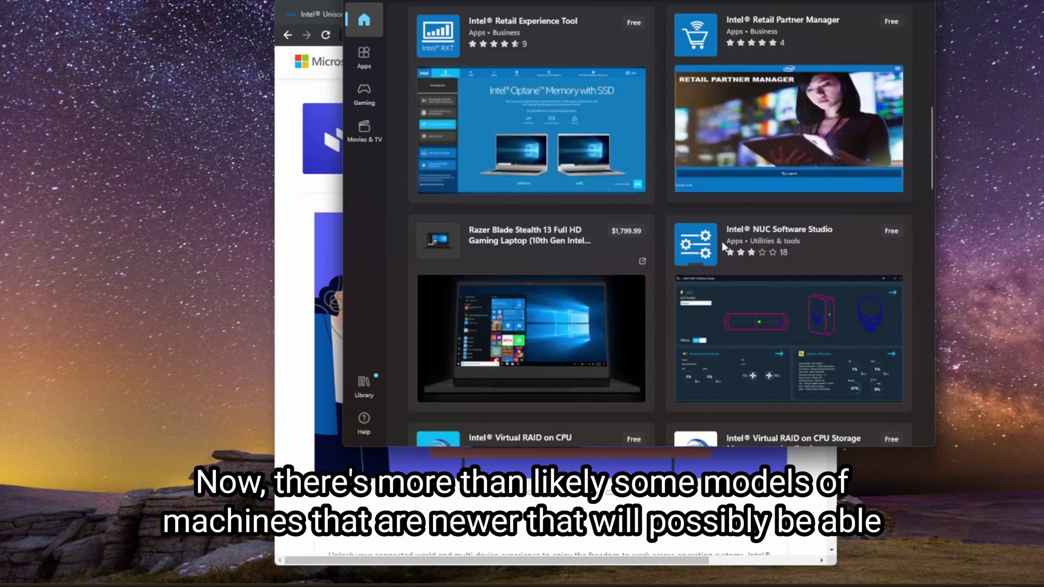
{"action": "scroll", "coordinate": [705, 243], "scroll_direction": "up", "scroll_amount": 12}
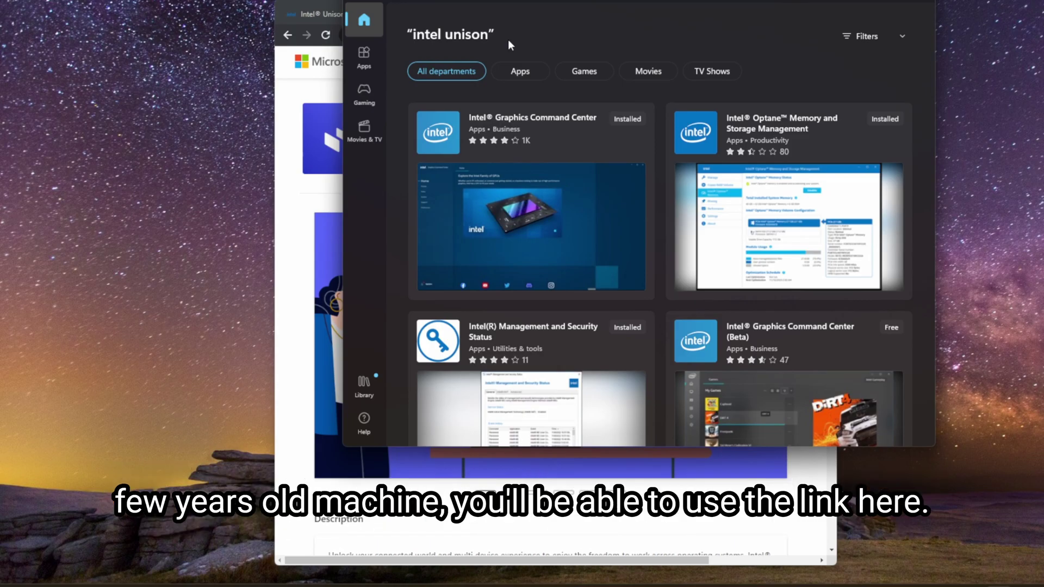
Install Intel Unison by handing its web Store listing off to the Microsoft Store app
{"action": "left_click", "coordinate": [318, 12]}
{"action": "left_click", "coordinate": [428, 11]}
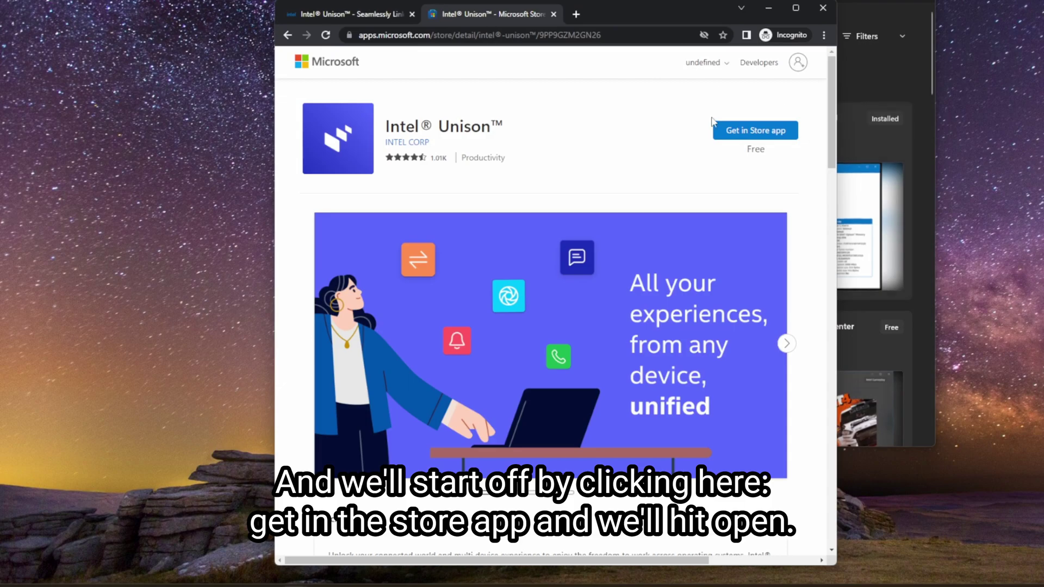
{"action": "left_click", "coordinate": [764, 137]}
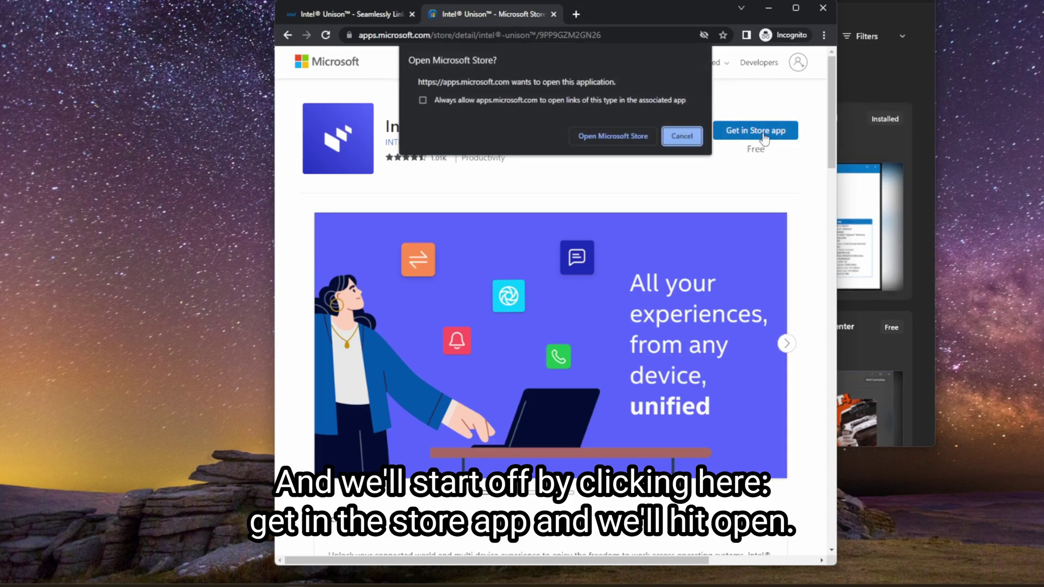
{"action": "left_click", "coordinate": [617, 137]}
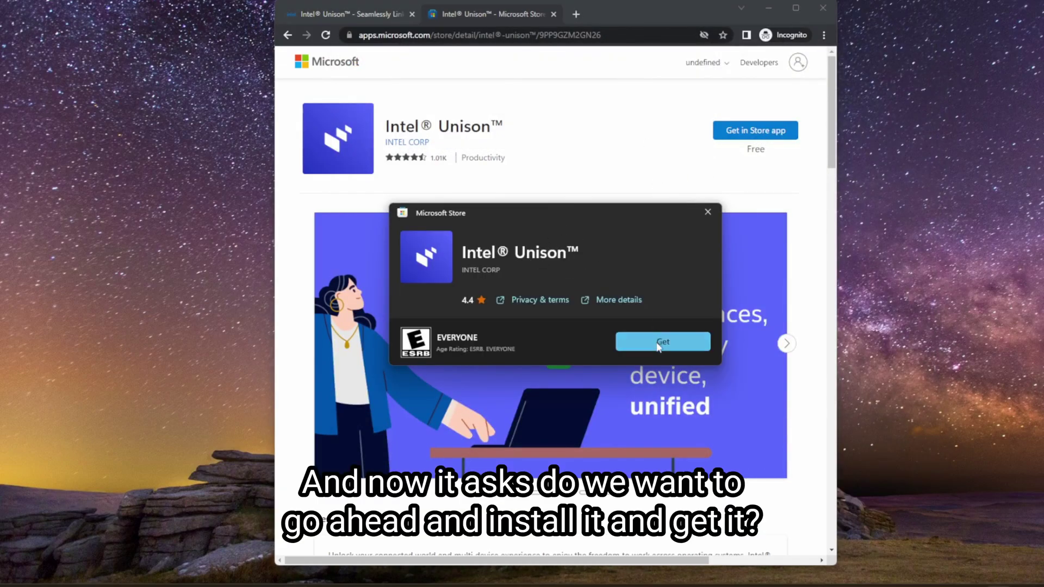
{"action": "left_click", "coordinate": [660, 342]}
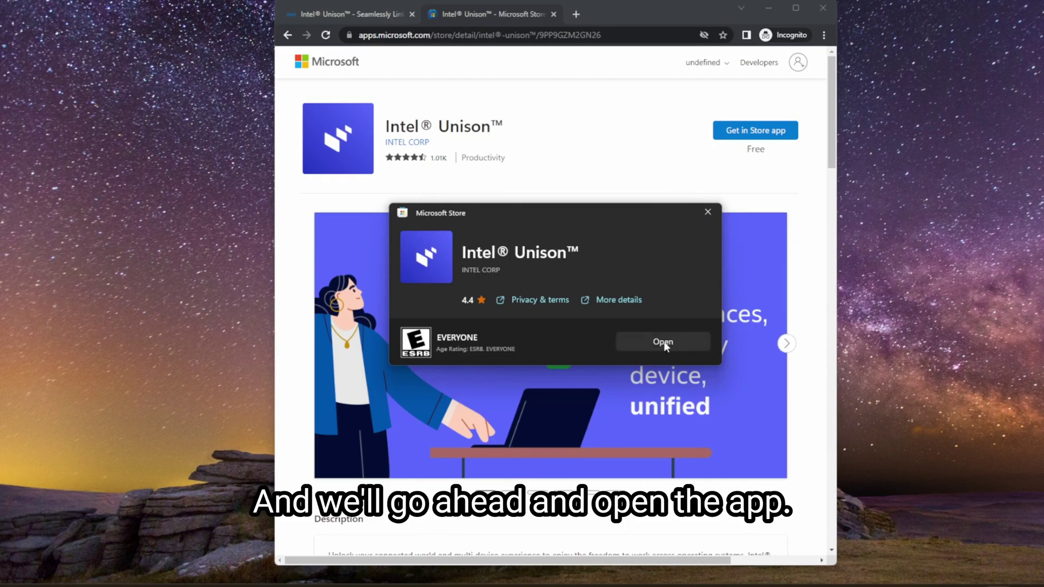
Launch Intel Unison, accept the terms, and decline crash data sharing
{"action": "left_click", "coordinate": [663, 342]}
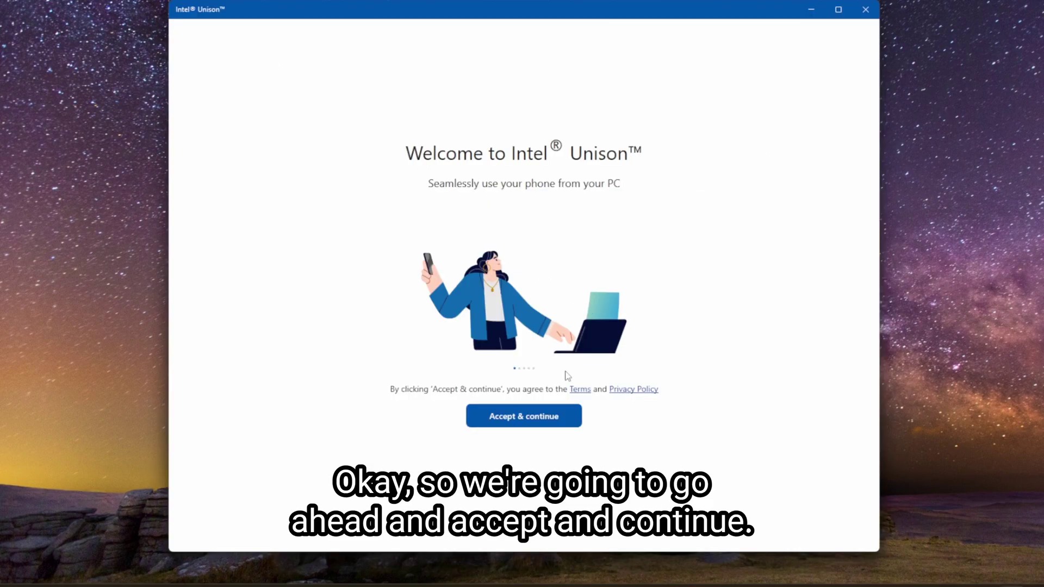
{"action": "left_click", "coordinate": [536, 421]}
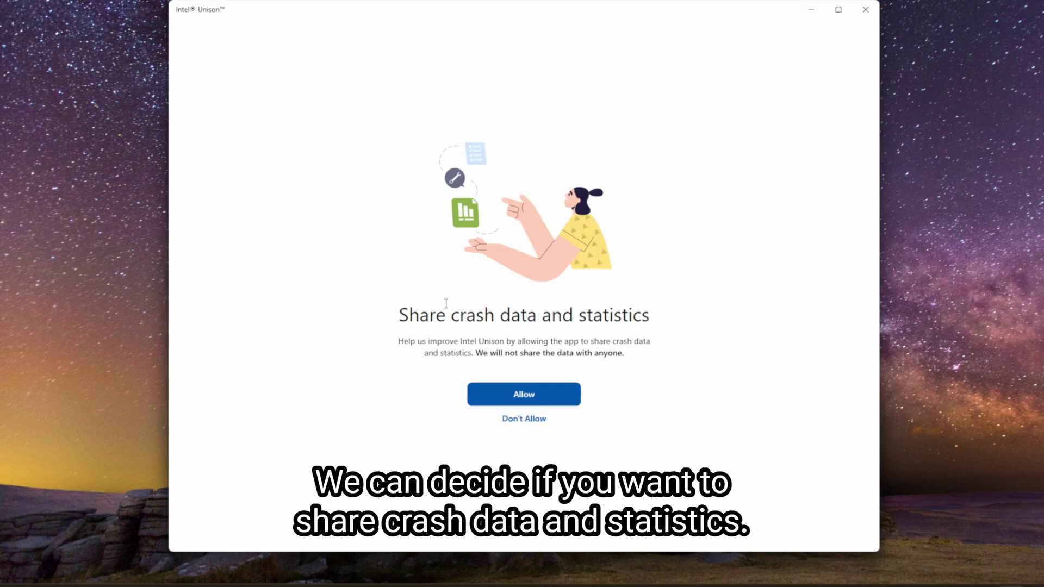
{"action": "left_click", "coordinate": [535, 419]}
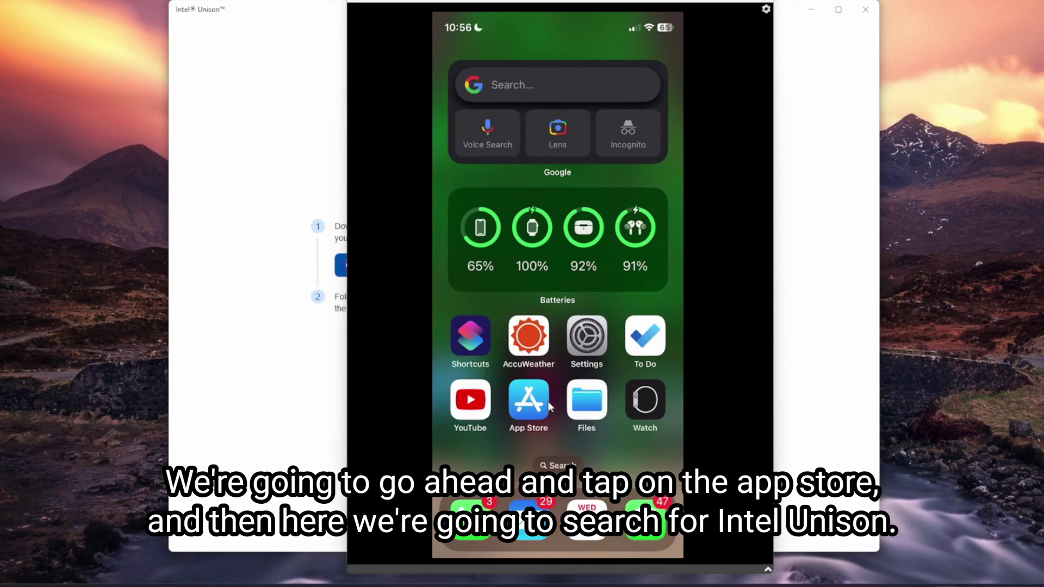
Install Intel Unison from the iPhone App Store and begin granting its permissions
{"action": "left_click", "coordinate": [519, 404]}
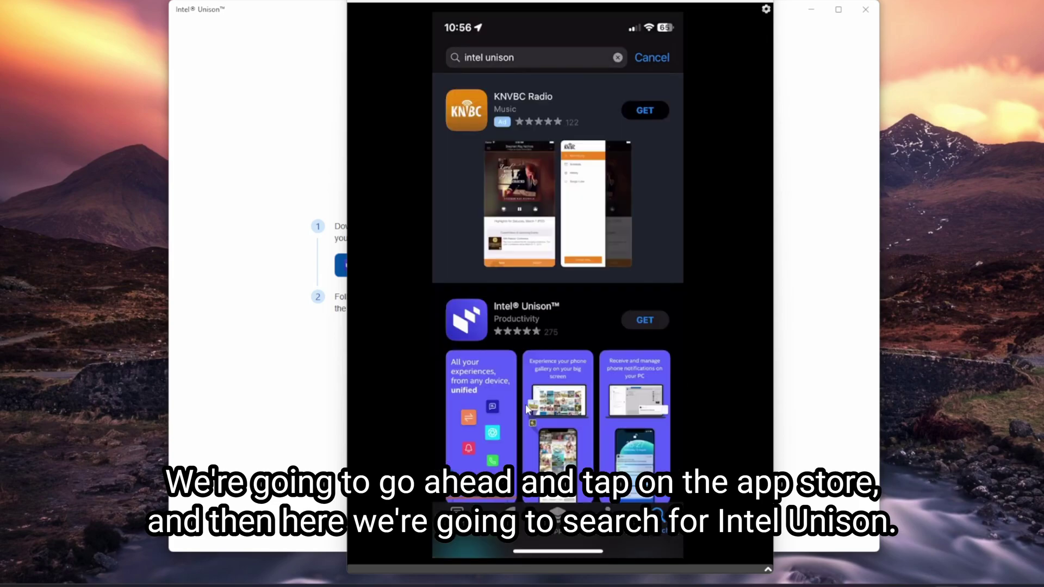
{"action": "scroll", "coordinate": [525, 403], "scroll_direction": "down", "scroll_amount": 3}
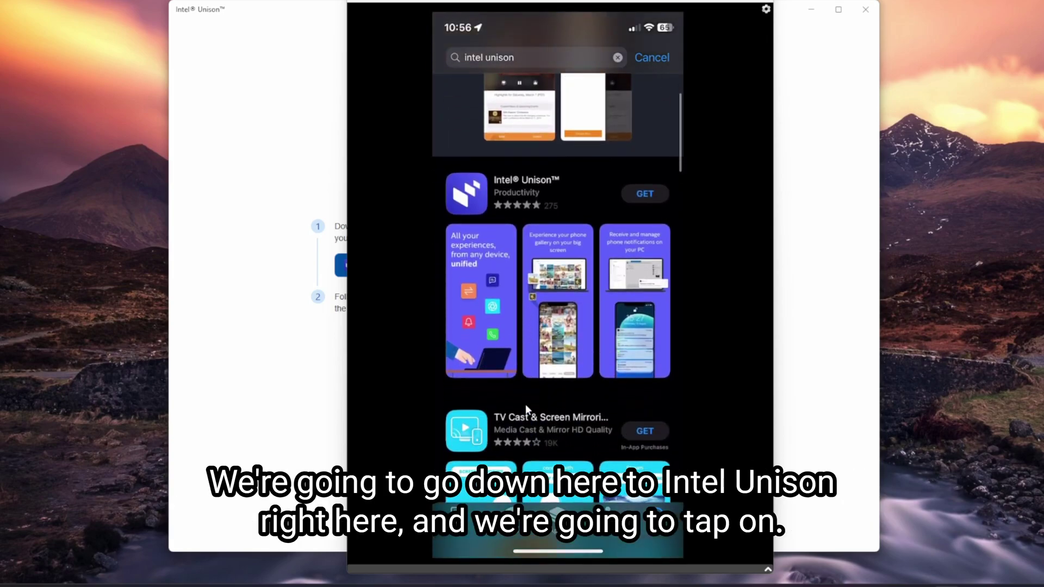
{"action": "left_click", "coordinate": [481, 202]}
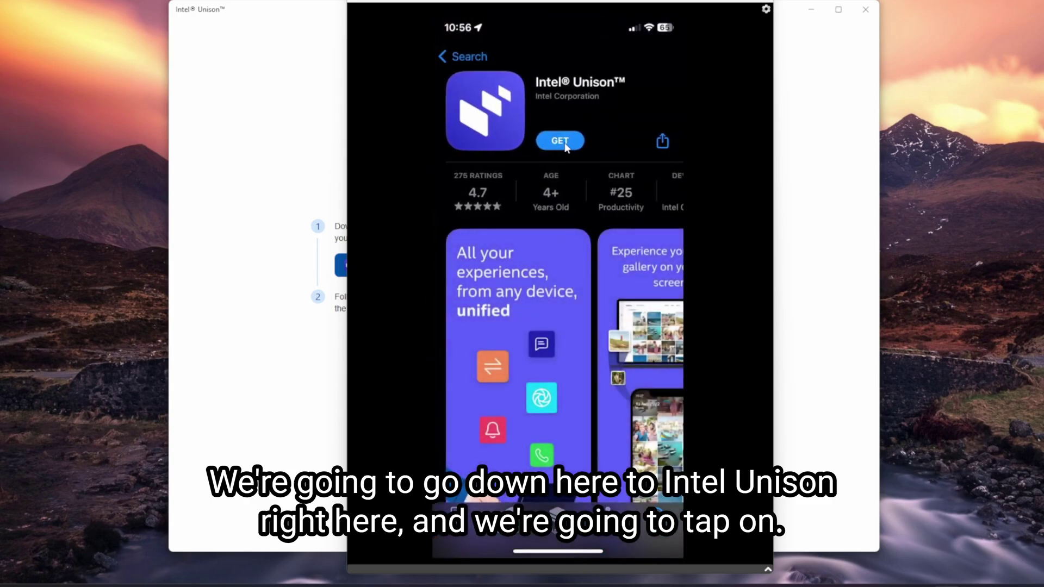
{"action": "left_click", "coordinate": [560, 148]}
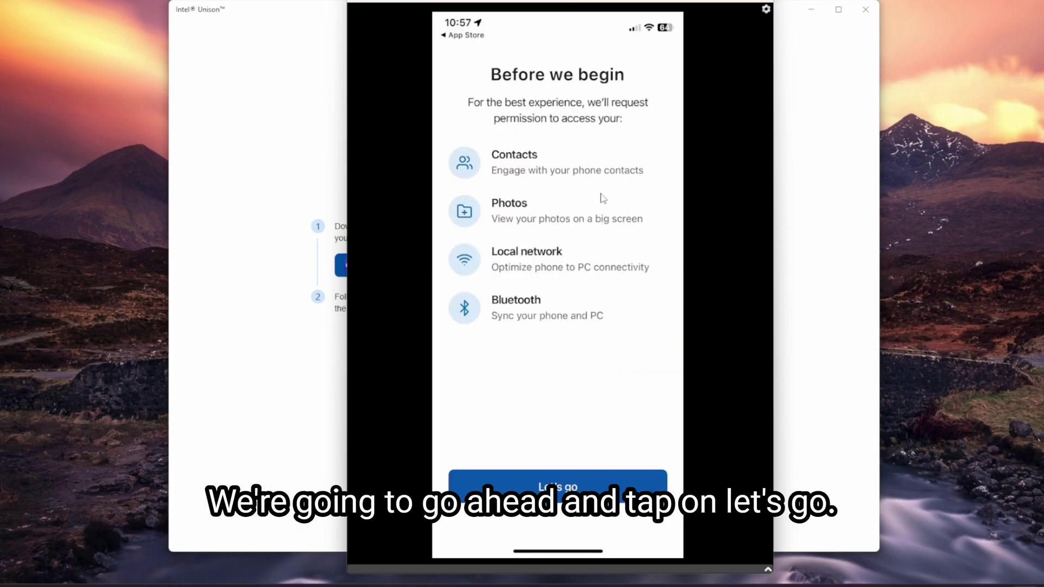
{"action": "left_click", "coordinate": [578, 486]}
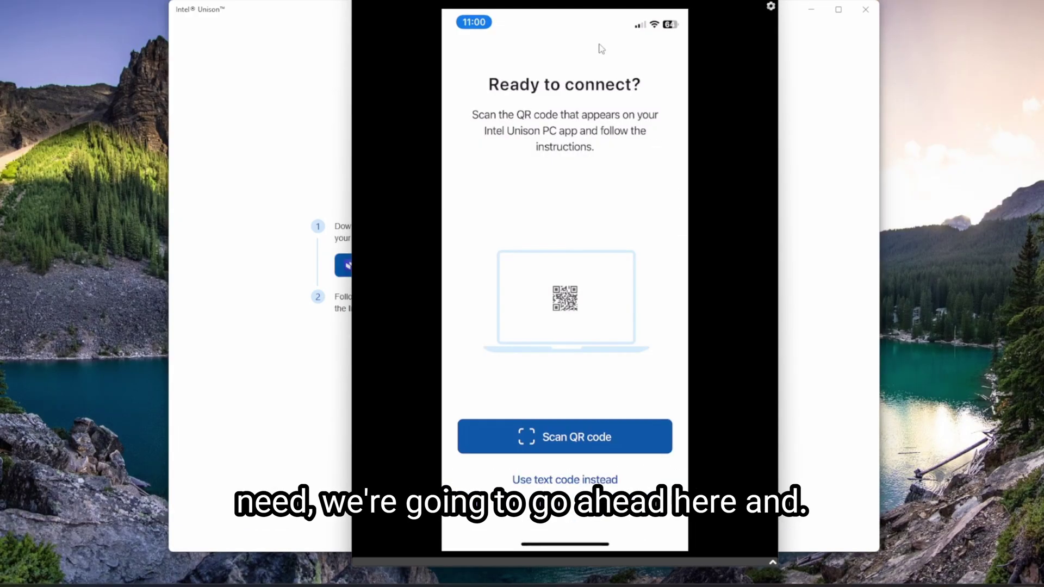
Place the phone mirror beside Unison, scan the QR code, and confirm the verification code
{"action": "left_click_drag", "start_coordinate": [562, 14], "coordinate": [912, 3]}
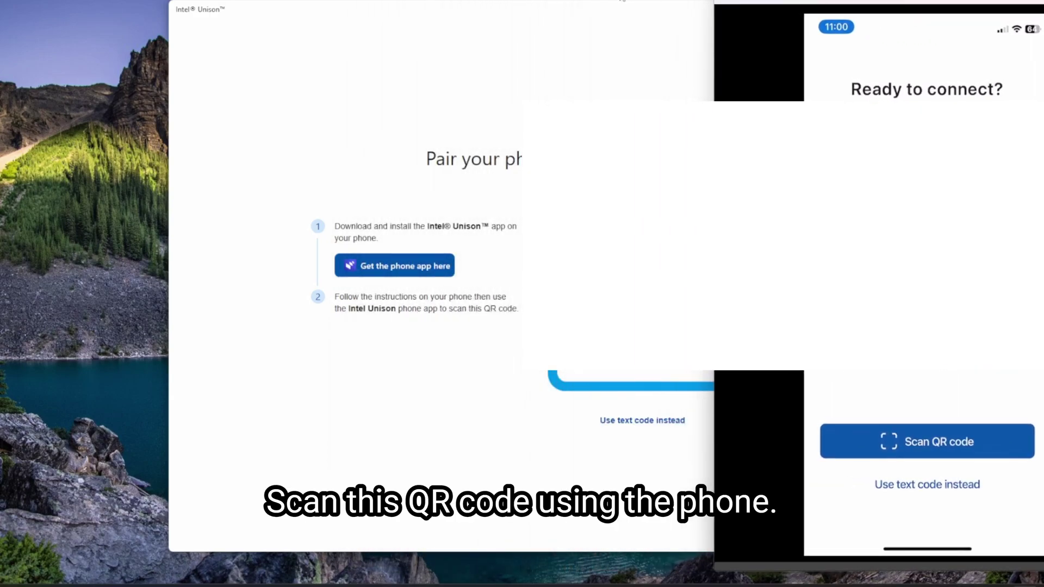
{"action": "left_click_drag", "start_coordinate": [603, 8], "coordinate": [503, 8]}
{"action": "left_click_drag", "start_coordinate": [943, 2], "coordinate": [821, 2]}
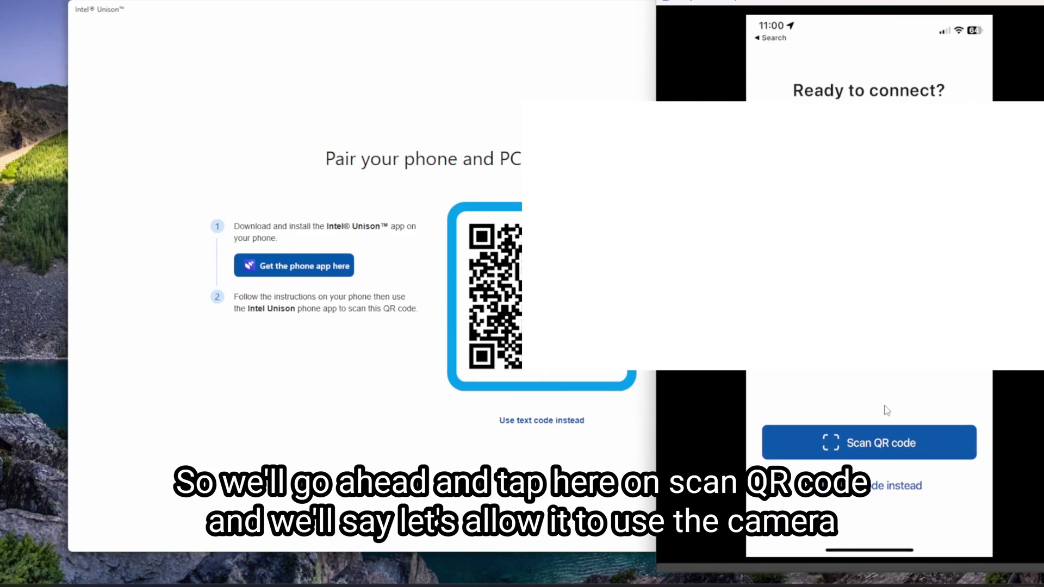
{"action": "left_click", "coordinate": [908, 440]}
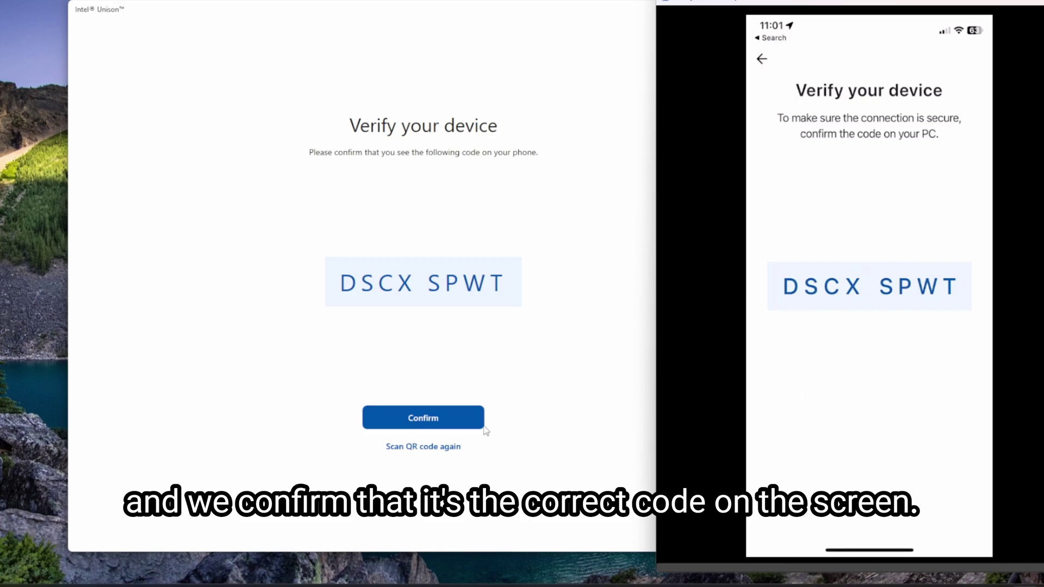
{"action": "left_click", "coordinate": [448, 423]}
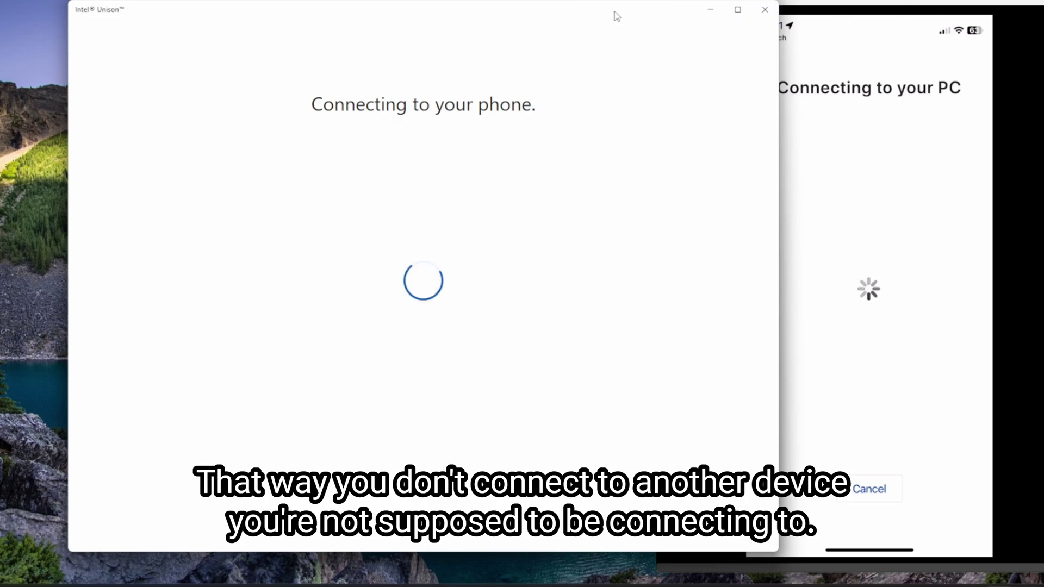
{"action": "left_click_drag", "start_coordinate": [603, 12], "coordinate": [580, 14]}
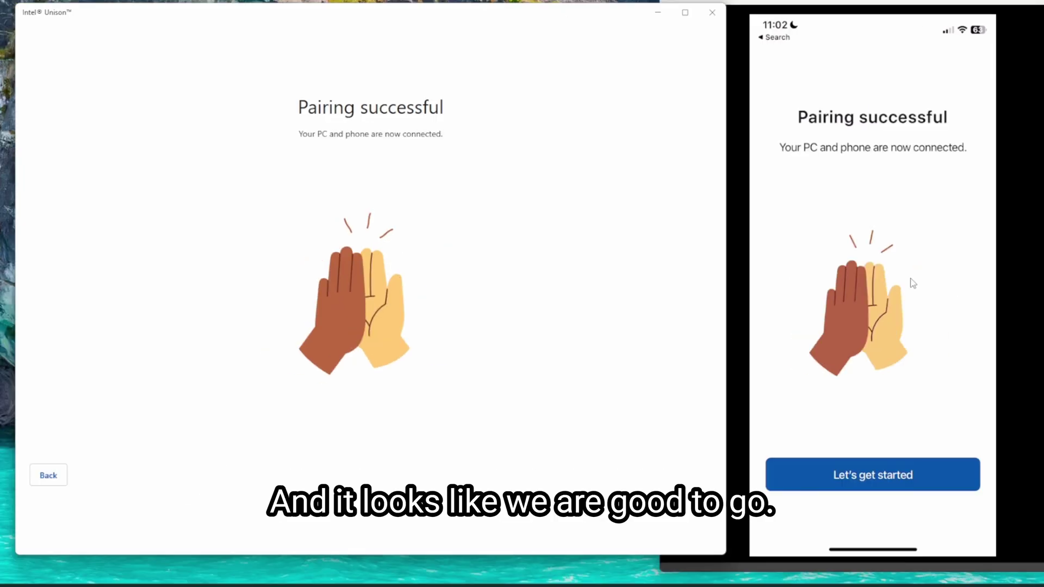
Finish phone setup, open the iPhone photo gallery, and check the connected devices list
{"action": "left_click", "coordinate": [894, 478]}
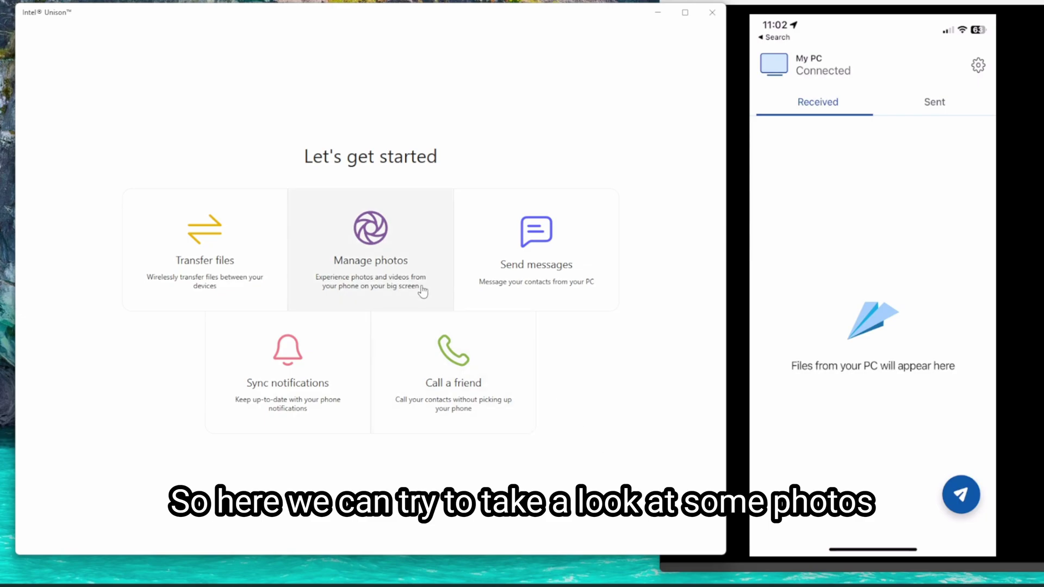
{"action": "left_click", "coordinate": [436, 273]}
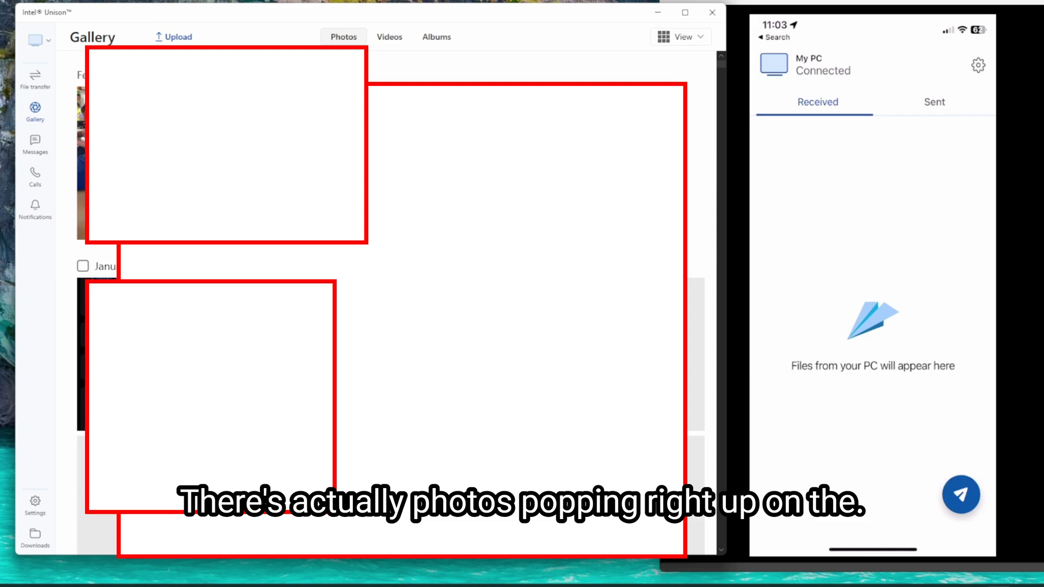
{"action": "left_click", "coordinate": [37, 43]}
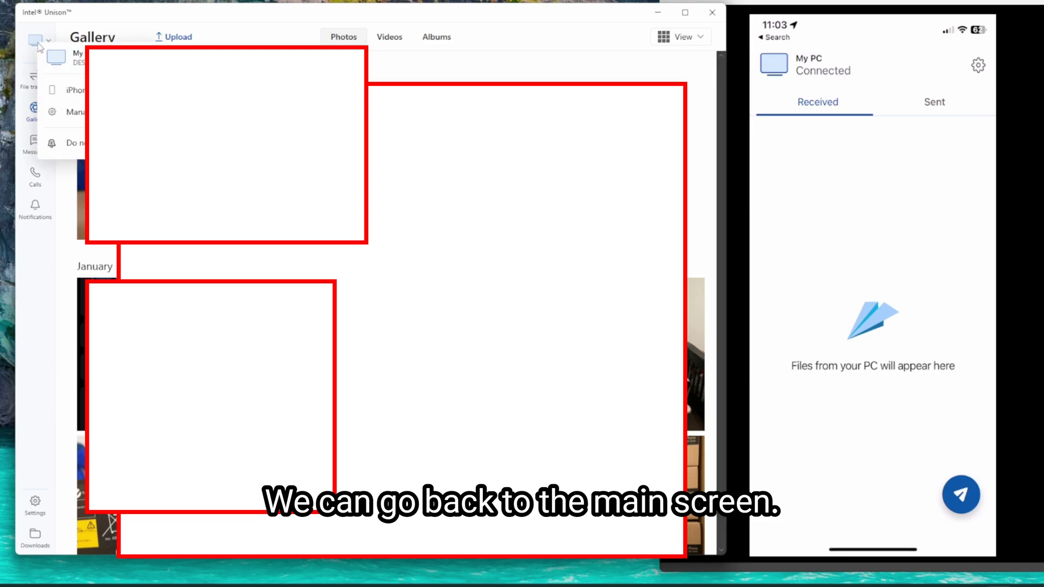
{"action": "left_click", "coordinate": [35, 83]}
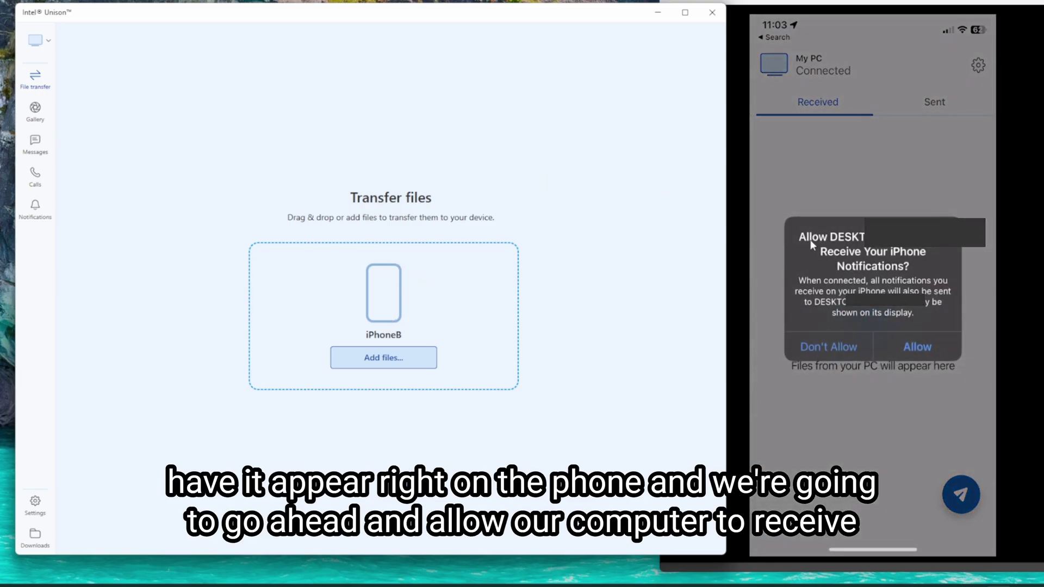
Allow iPhone notifications on the PC and view the Messages setup instructions
{"action": "left_click", "coordinate": [922, 345]}
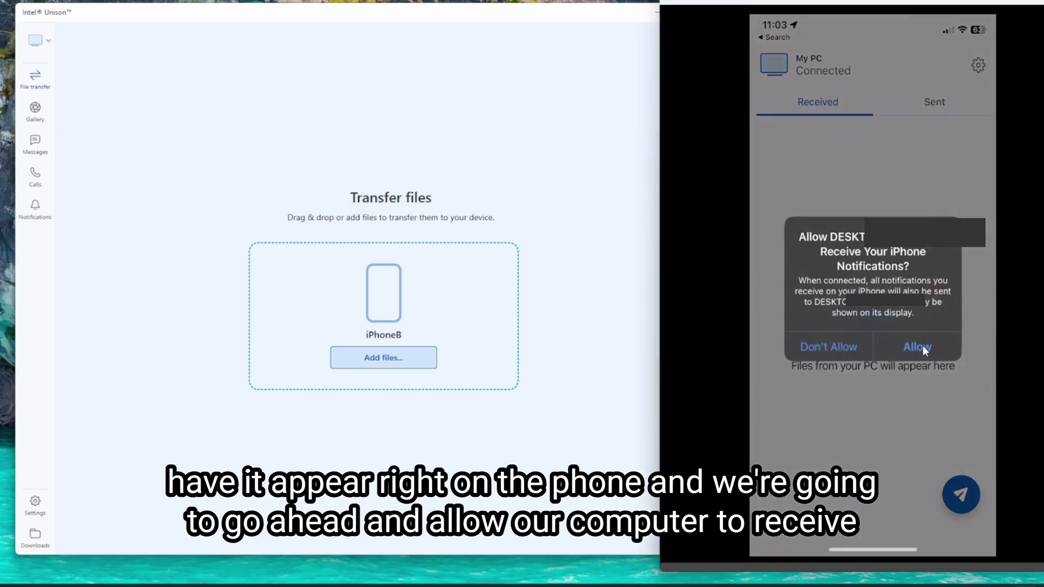
{"action": "left_click", "coordinate": [922, 345]}
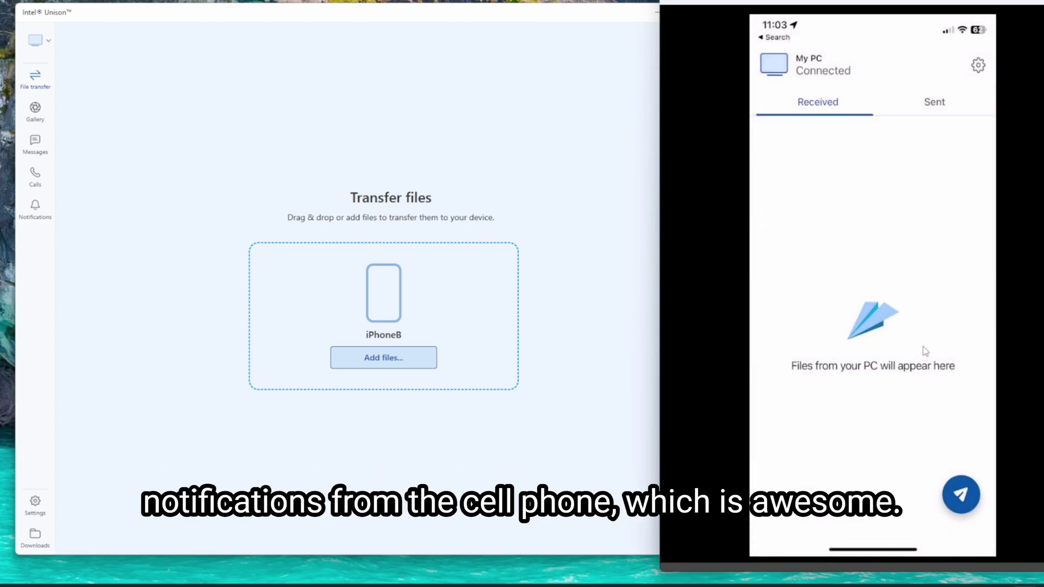
{"action": "left_click", "coordinate": [35, 145]}
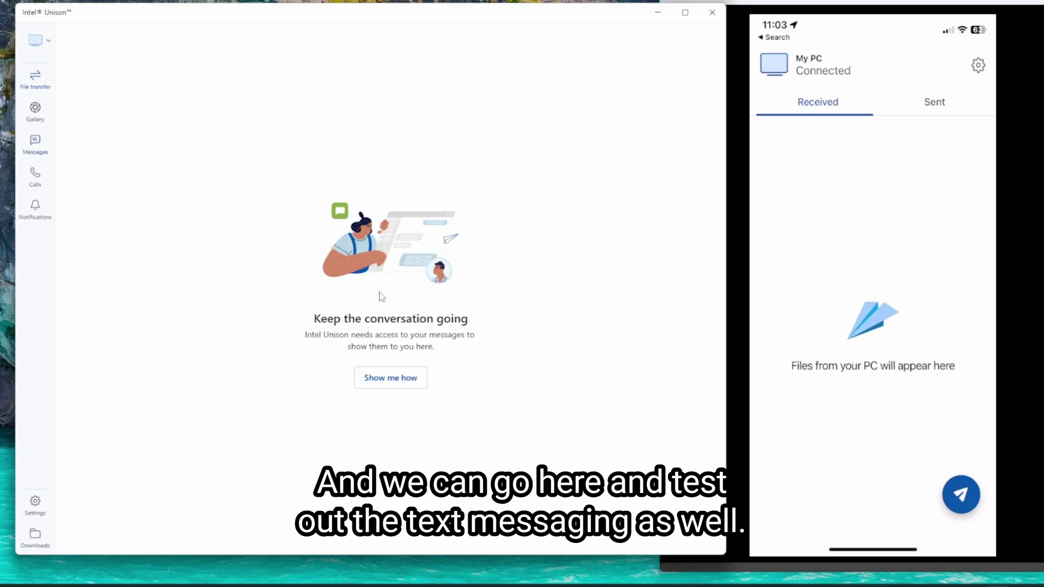
{"action": "left_click", "coordinate": [398, 387]}
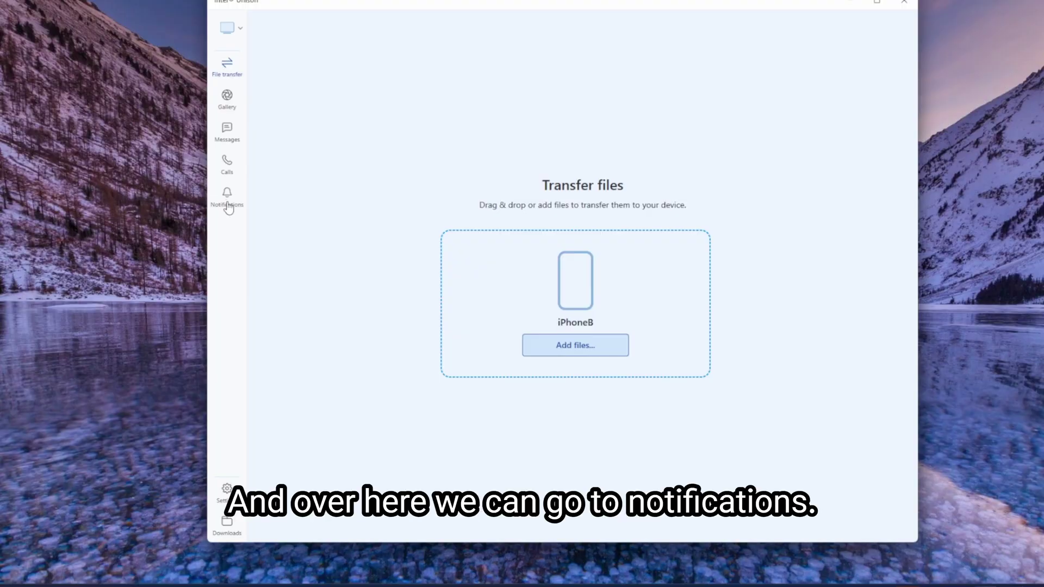
Show the iPhone's notifications list, including the YouTube alert, in Unison
{"action": "left_click", "coordinate": [228, 205]}
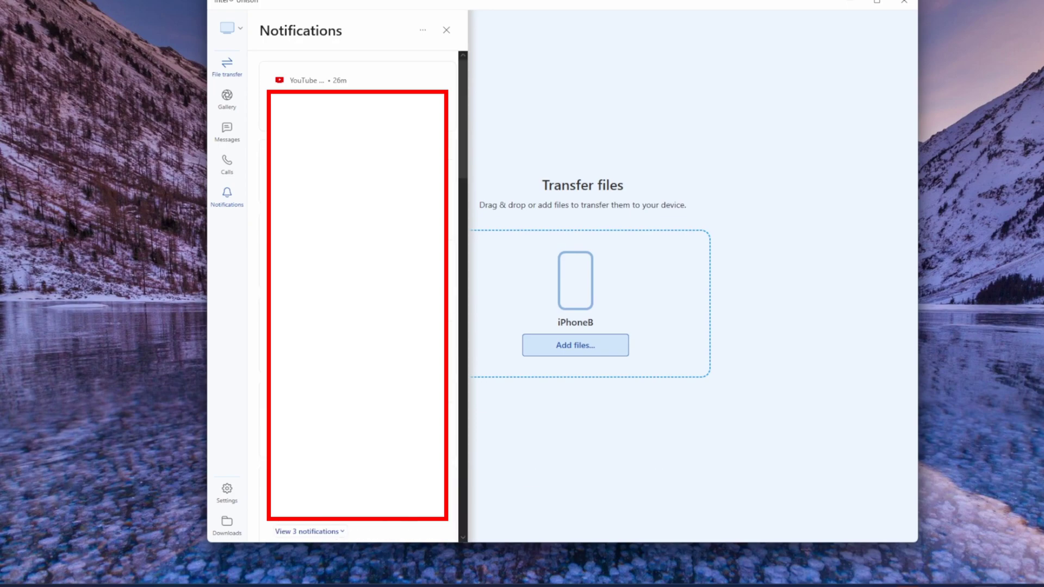
Dial 193 from the Calls page dialpad, place the test call, then hang up
{"action": "left_click", "coordinate": [228, 169]}
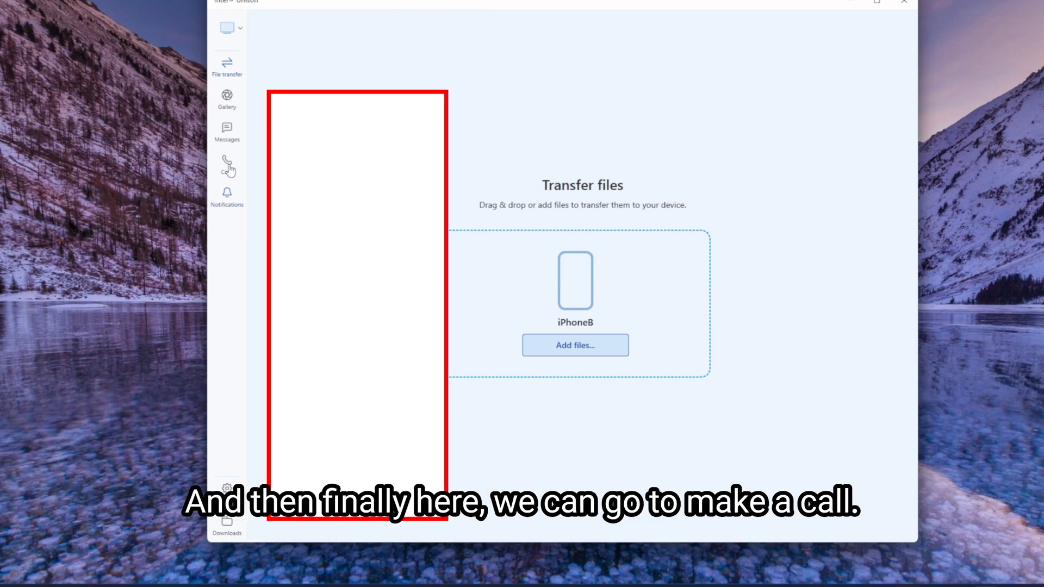
{"action": "left_click", "coordinate": [228, 169]}
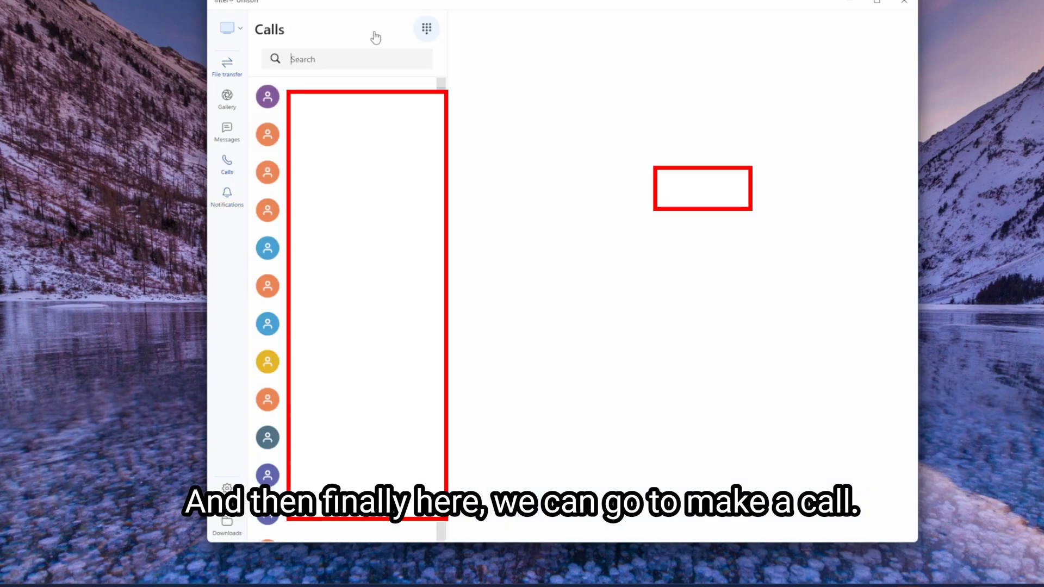
{"action": "left_click", "coordinate": [437, 35]}
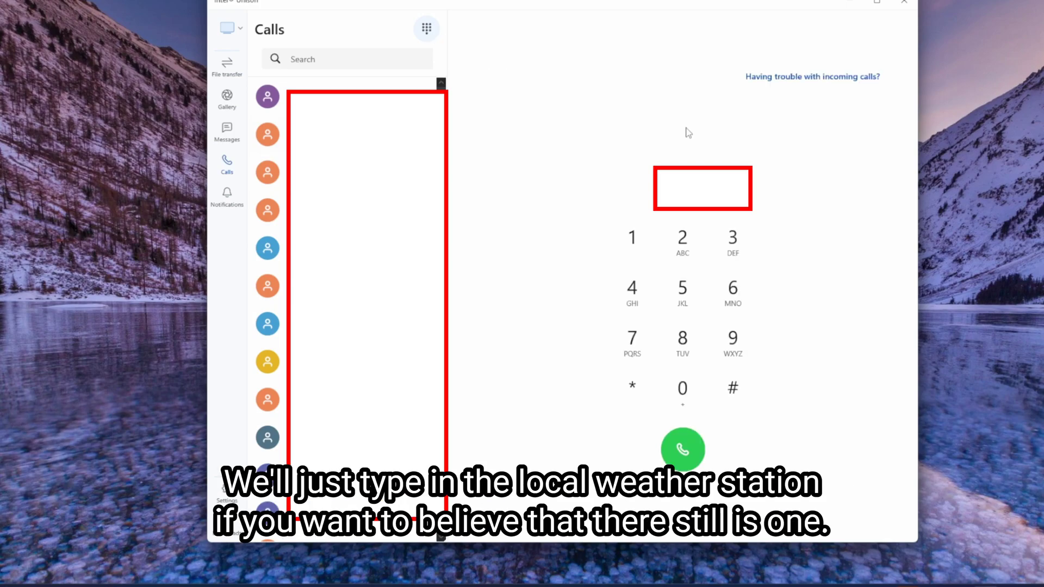
{"action": "type", "text": "193"}
{"action": "key", "text": "BackSpace"}
{"action": "key", "text": "BackSpace"}
{"action": "key", "text": "BackSpace"}
{"action": "key", "text": "BackSpace"}
{"action": "key", "text": "BackSpace"}
{"action": "key", "text": "BackSpace"}
{"action": "key", "text": "BackSpace"}
{"action": "key", "text": "BackSpace"}
{"action": "key", "text": "BackSpace"}
{"action": "key", "text": "BackSpace"}
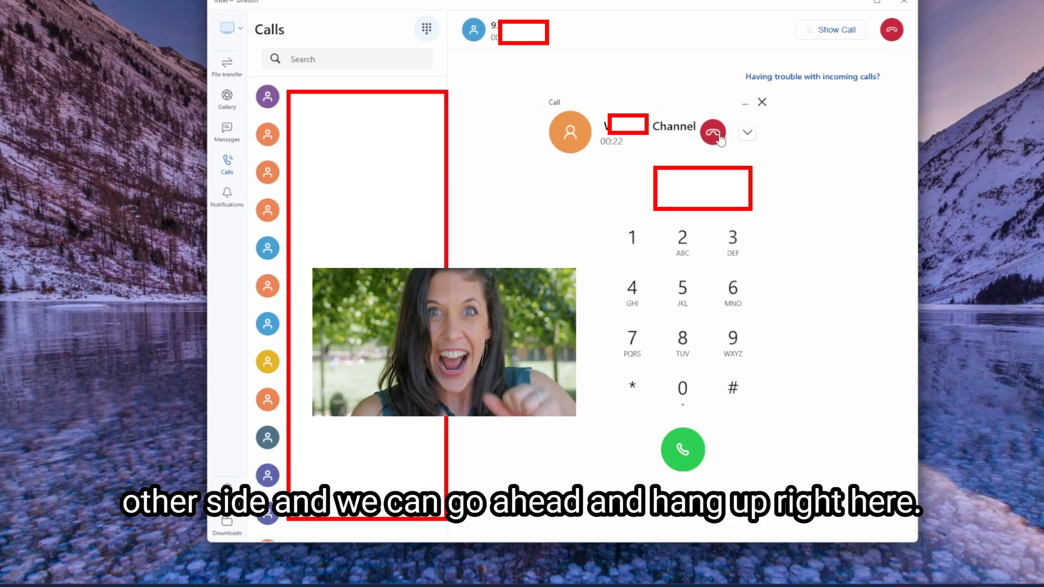
{"action": "left_click", "coordinate": [713, 133]}
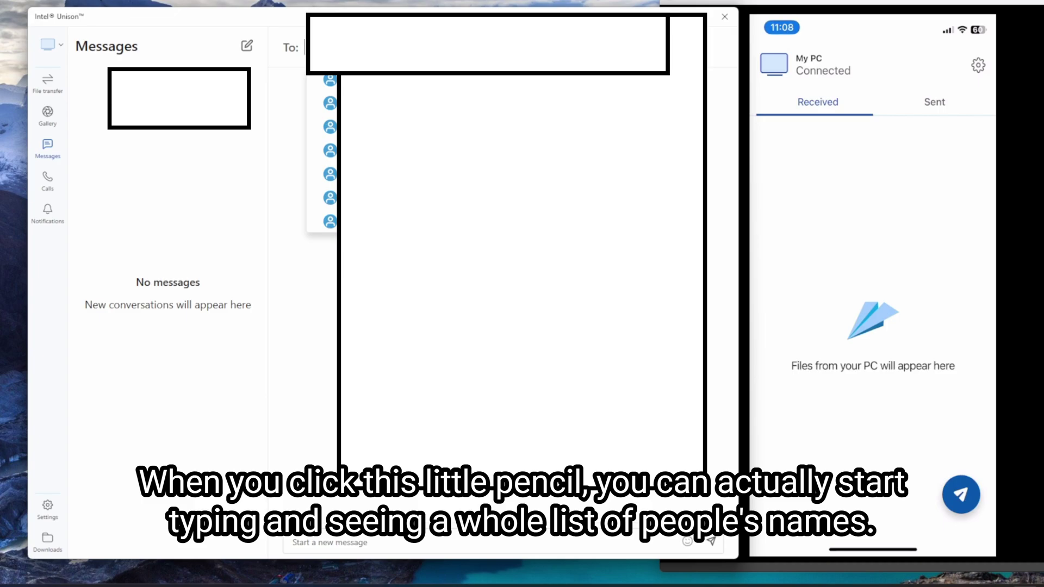
Address the new message to the suggested contact and send the text 'test'
{"action": "type", "text": "l"}
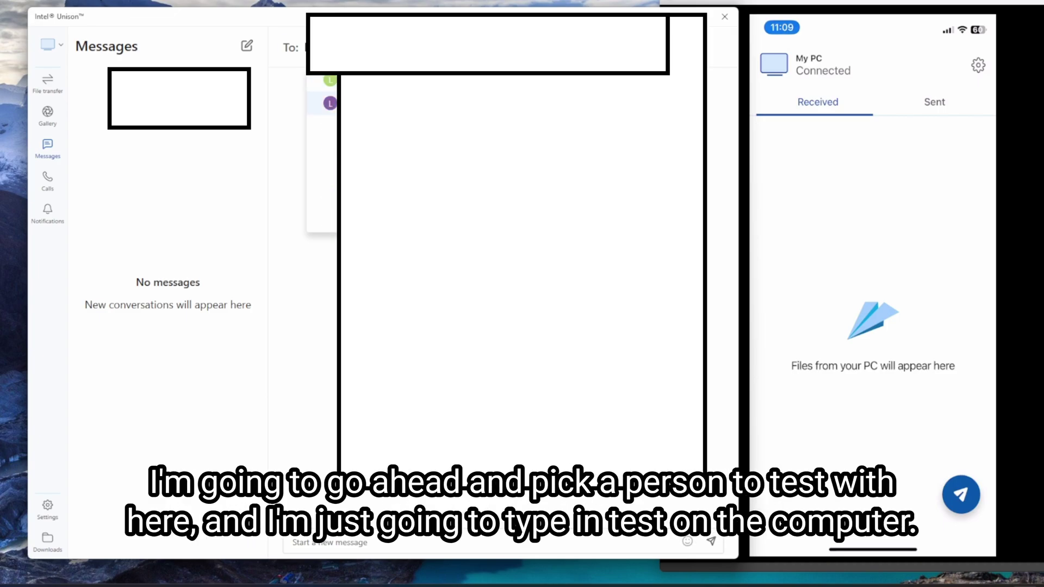
{"action": "key", "text": "Return"}
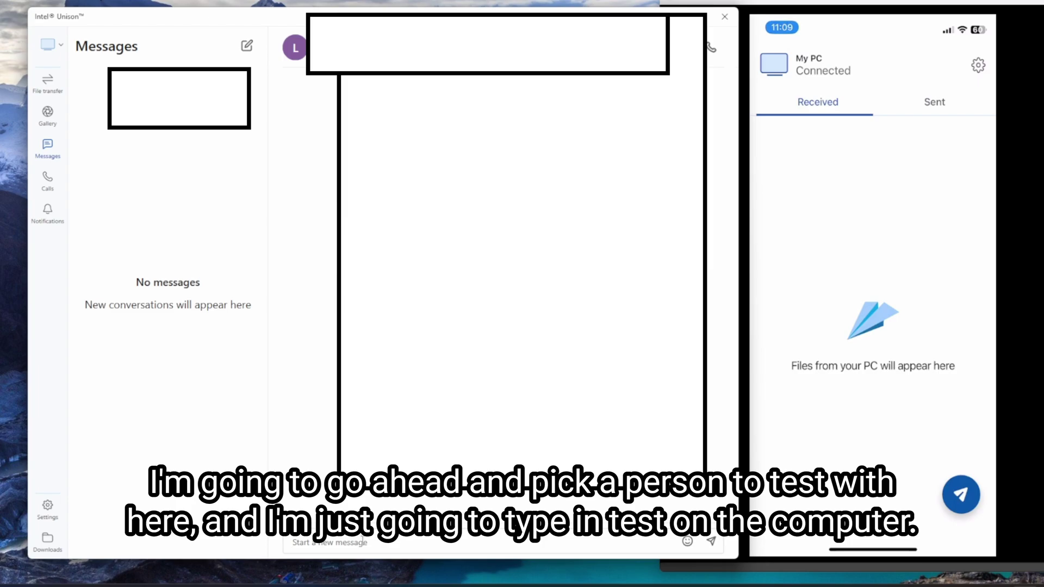
{"action": "type", "text": "test"}
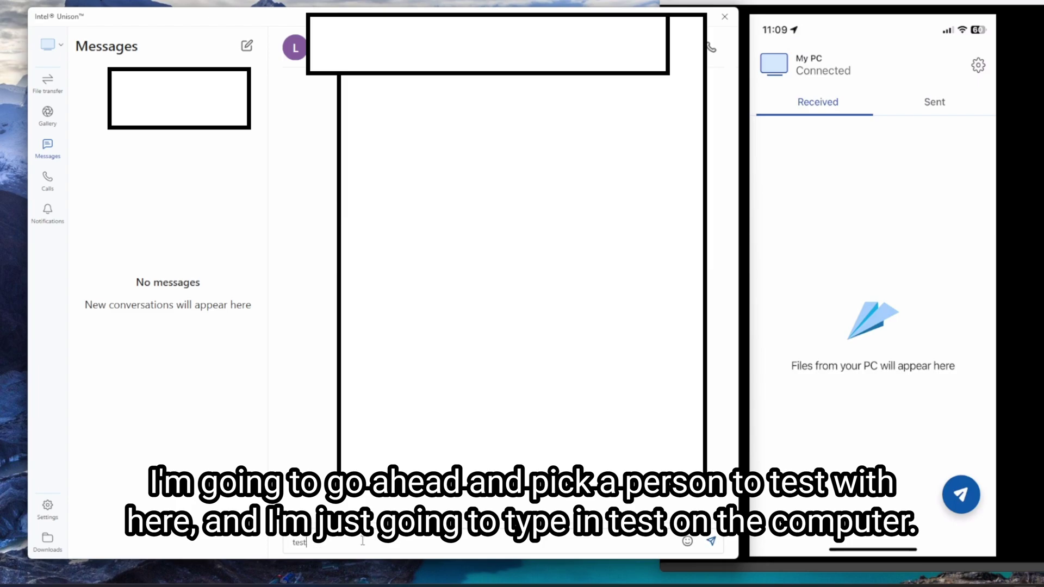
{"action": "key", "text": "Return"}
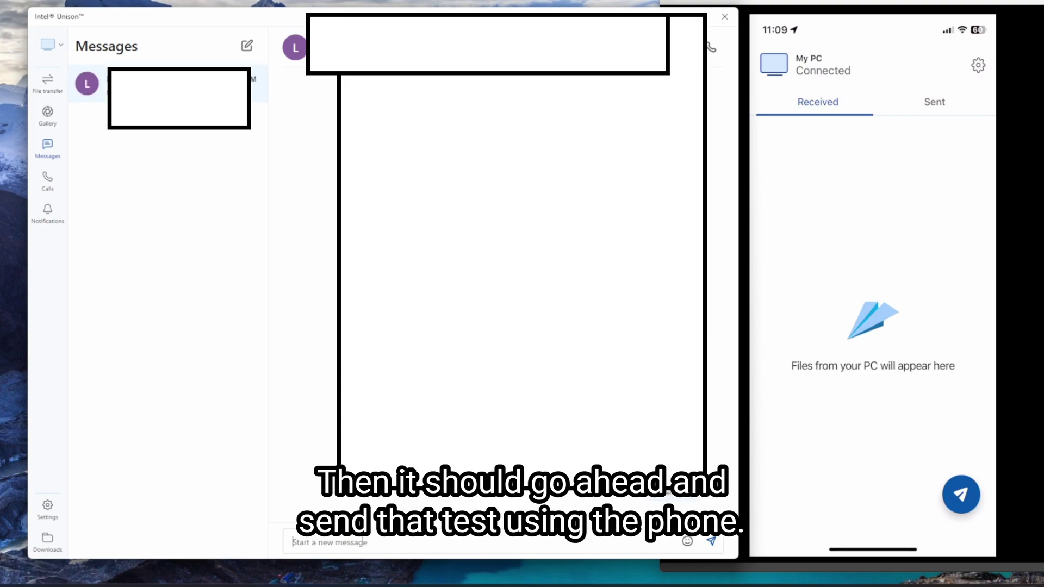